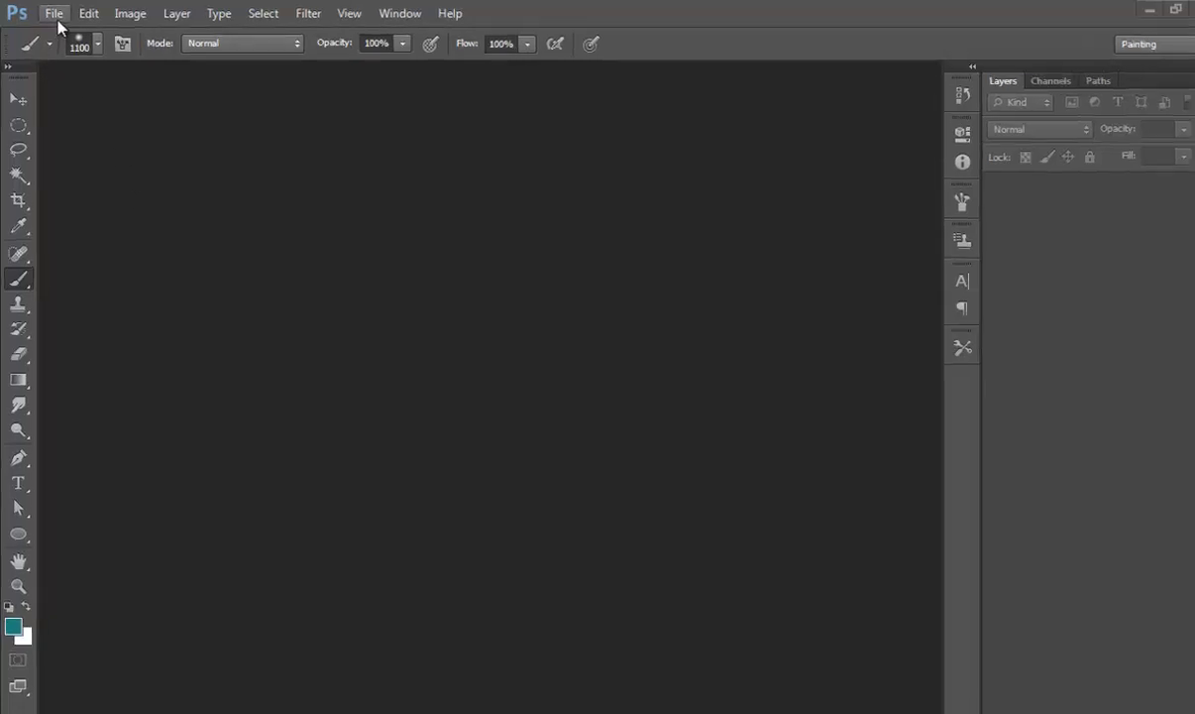
Start a new document and set its width to 1000 px.
left_click(68, 22)
left_click(77, 42)
left_click(623, 469)
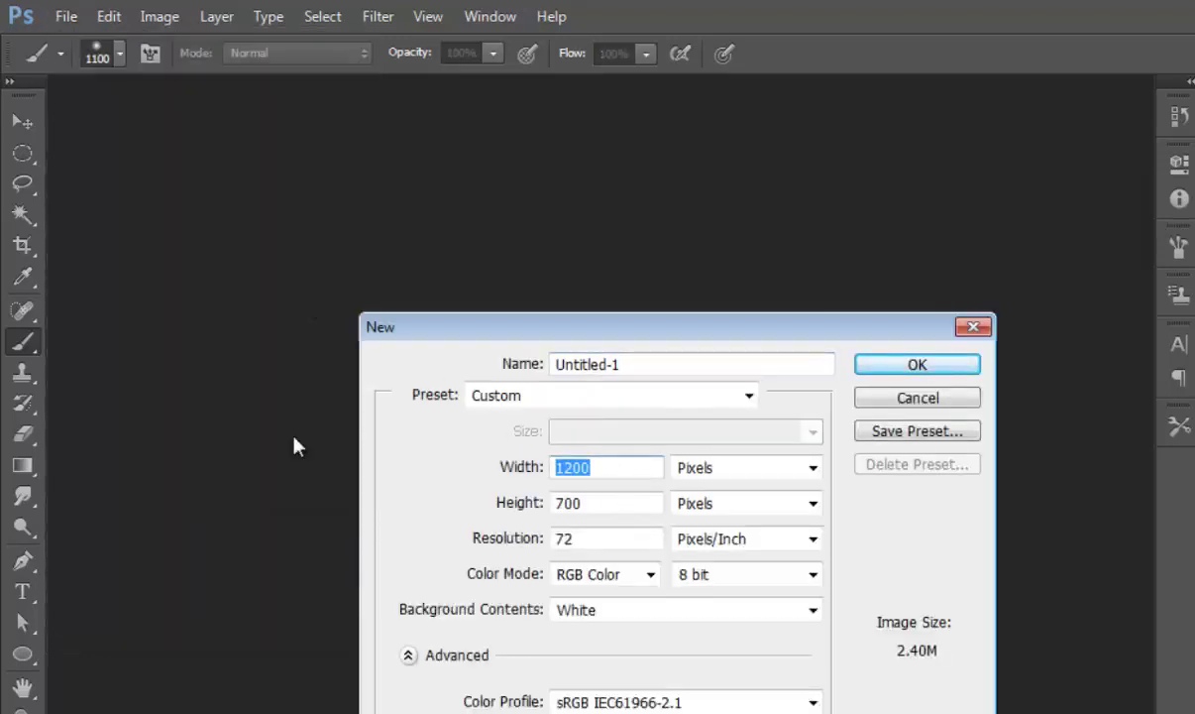
type("10")
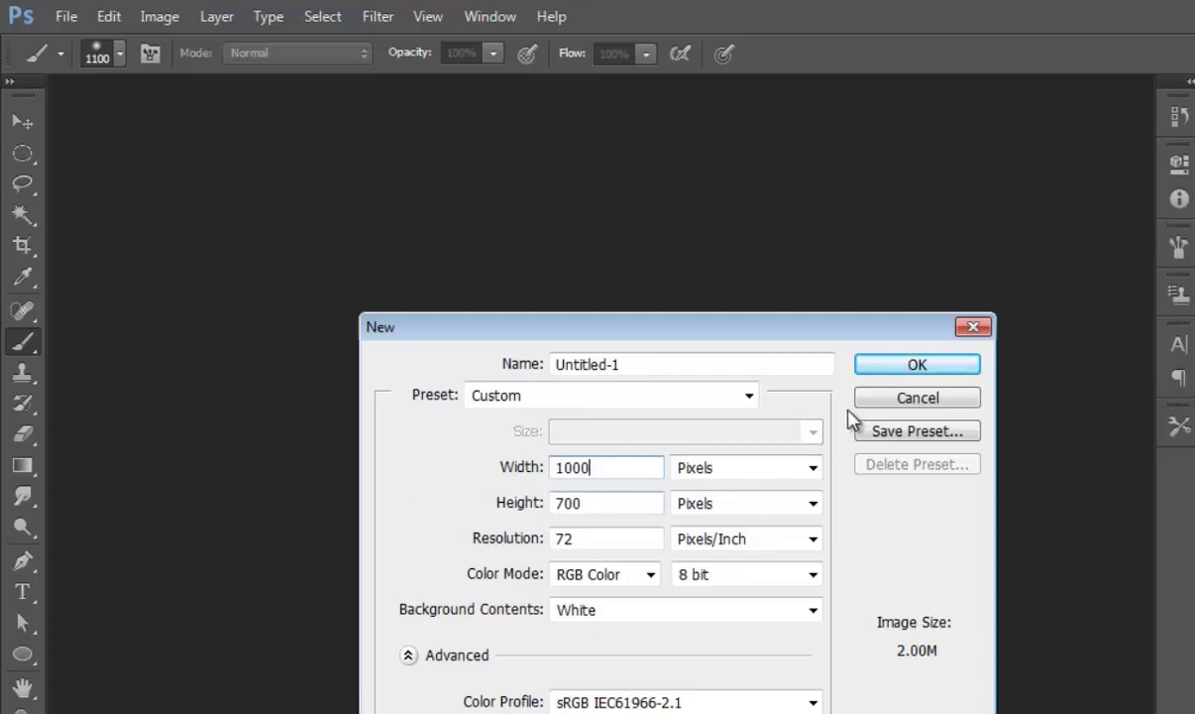
Create the 1000×700 white canvas, fit it on screen, and set the soft brush to 149 px.
left_click(887, 374)
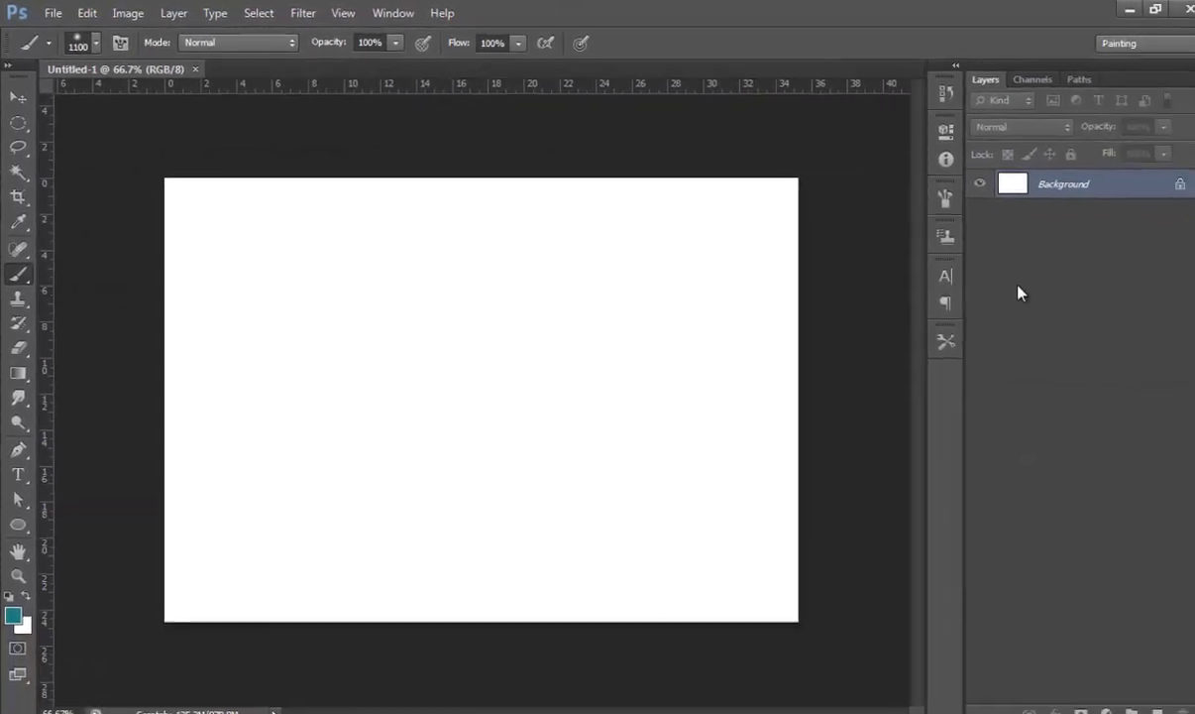
key("ctrl+0")
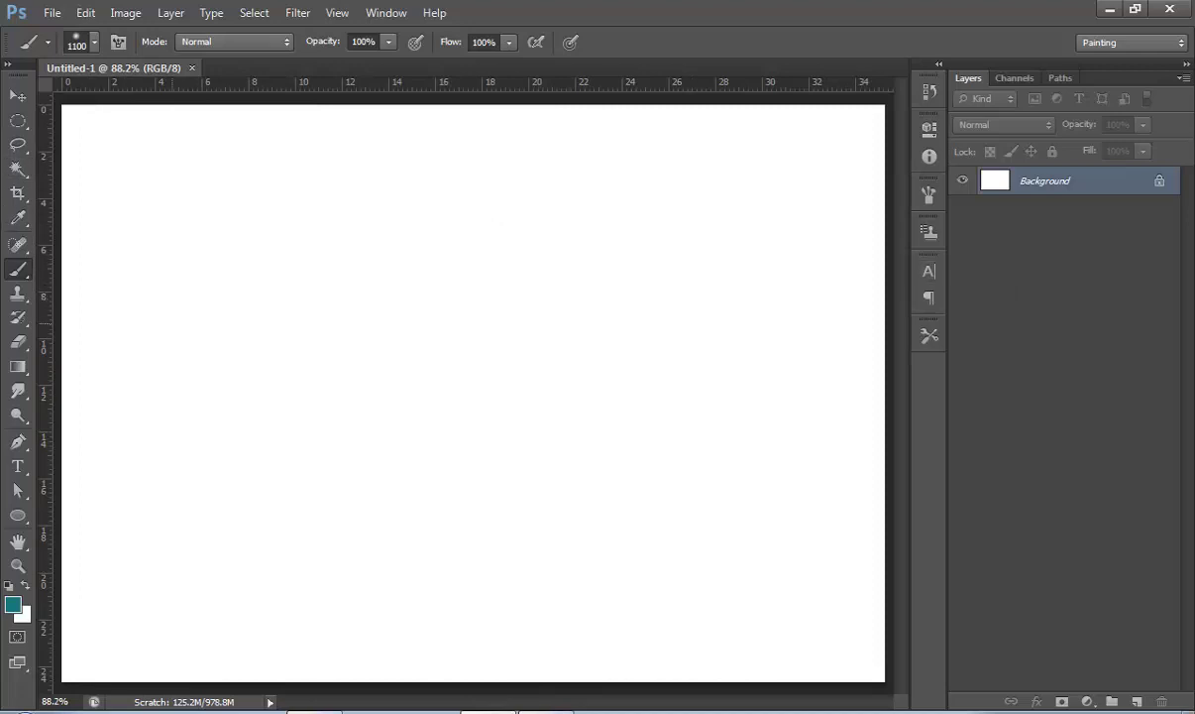
left_click(95, 42)
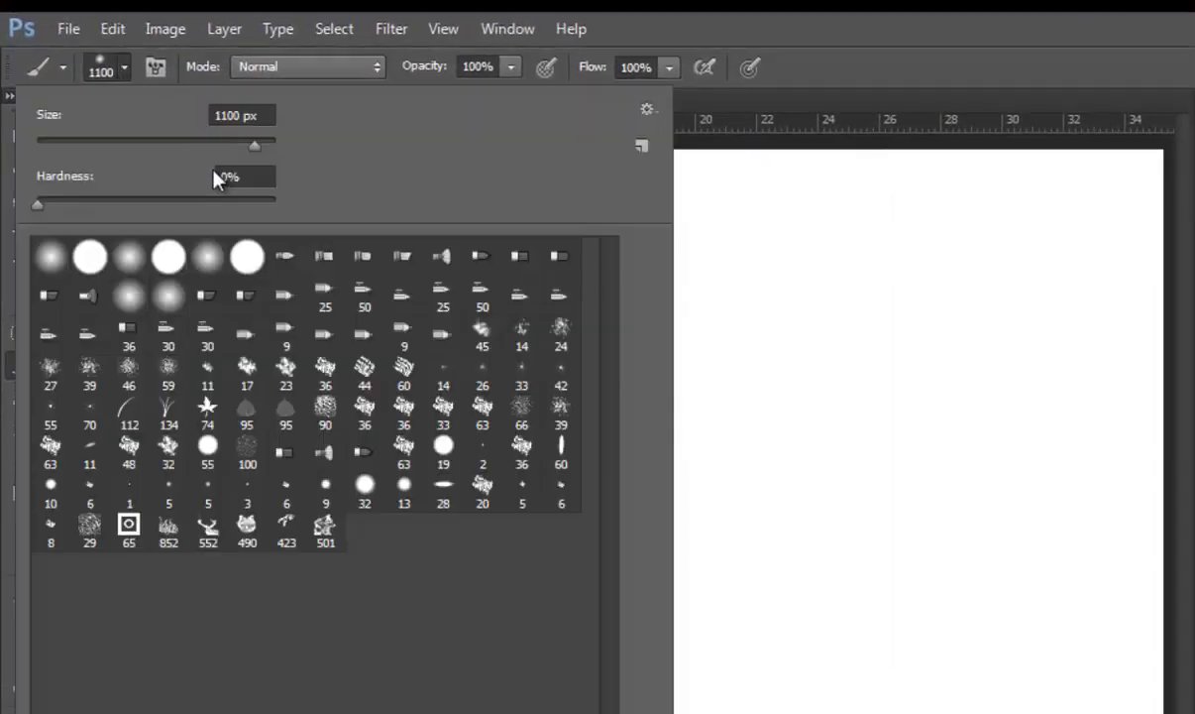
left_click(186, 146)
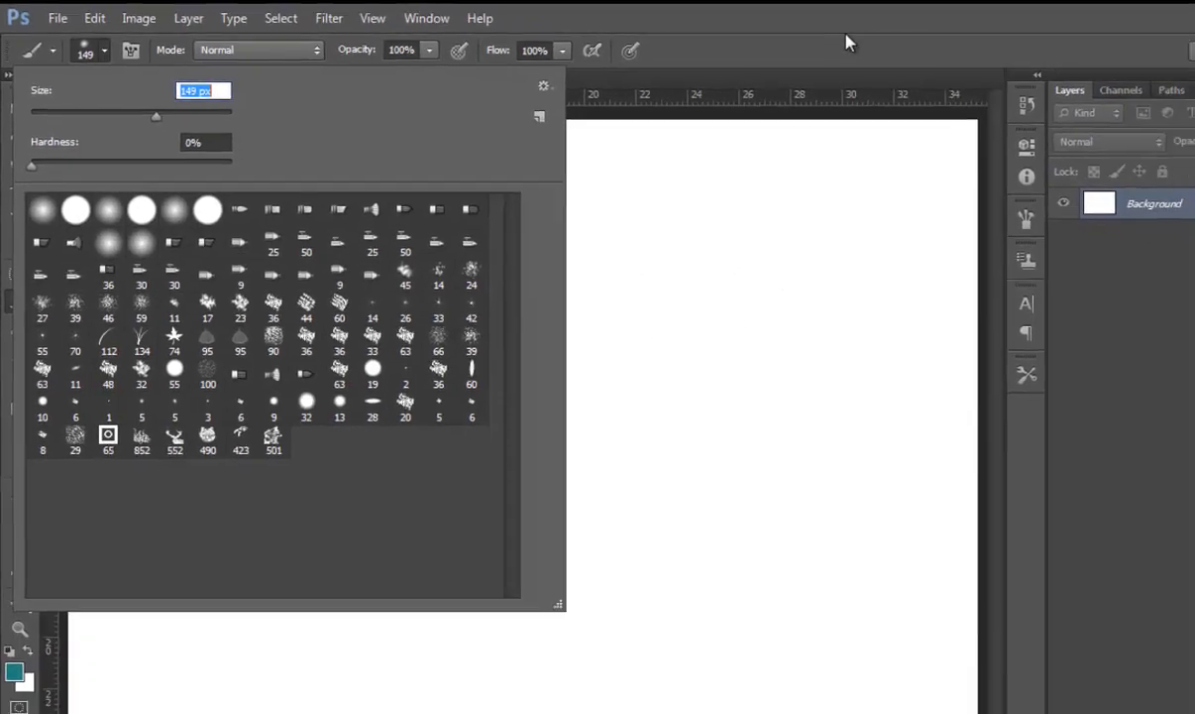
key("Return")
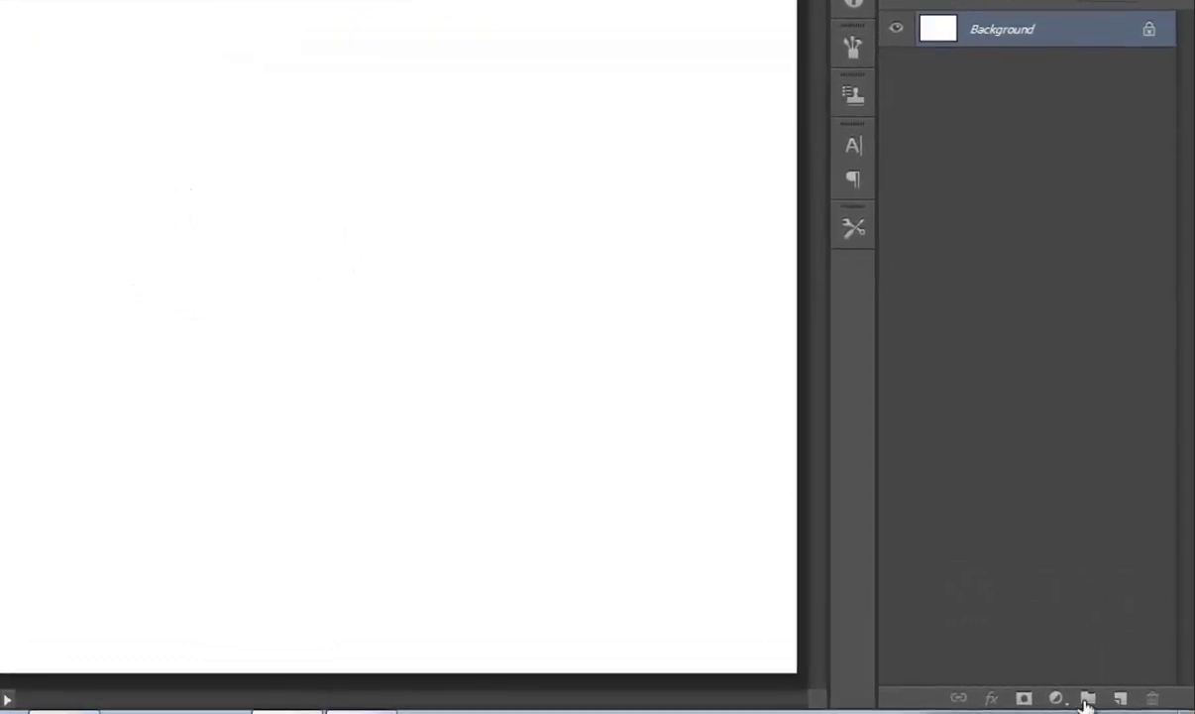
Add Layer 1 and paint a dark teal soft dab near the upper left.
left_click(1119, 700)
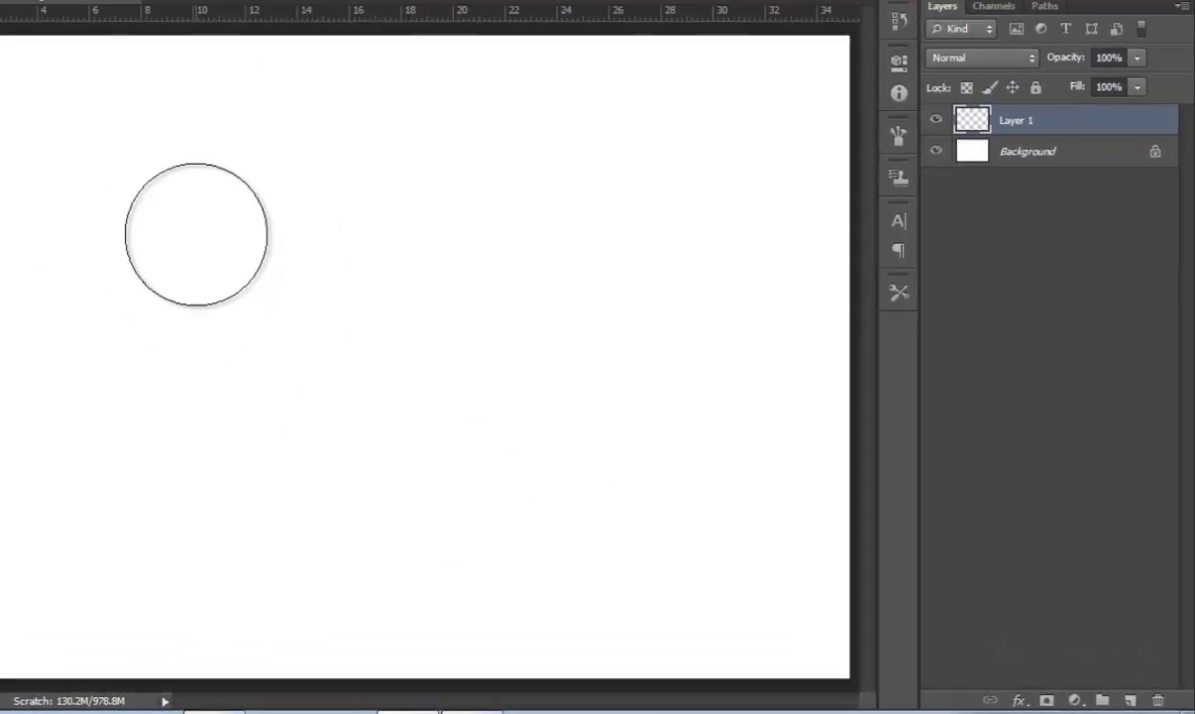
left_click(307, 289)
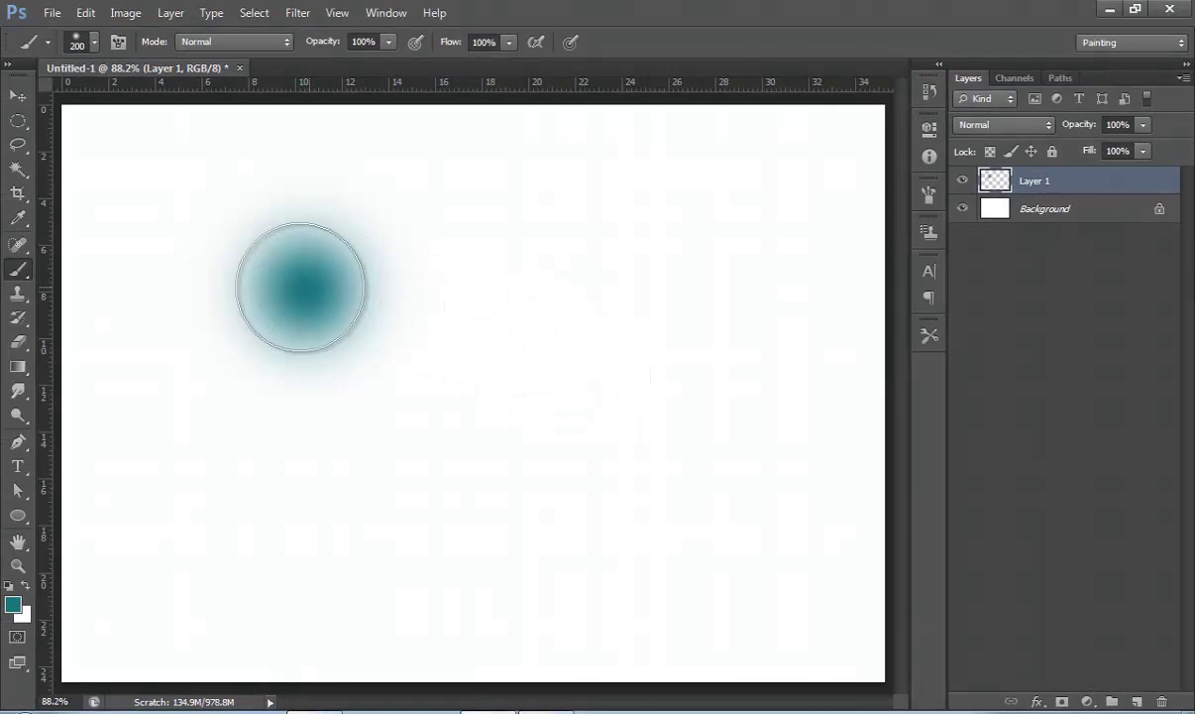
left_click(306, 290)
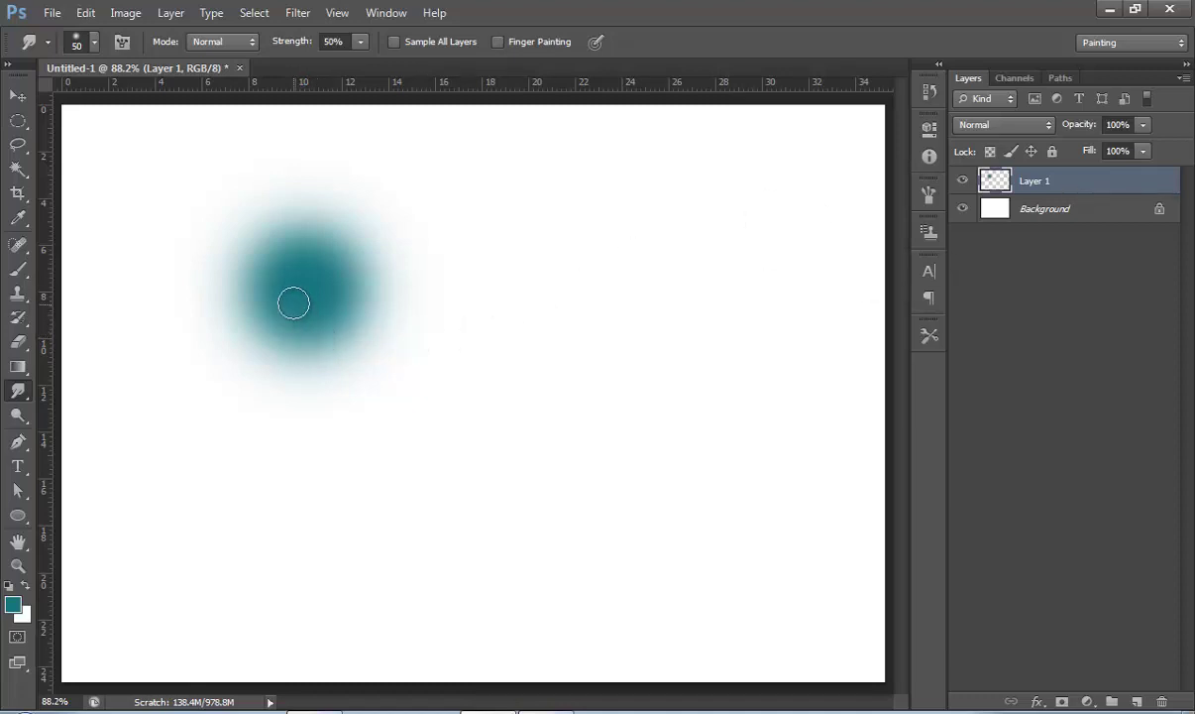
Smudge the teal dab into a downward tail and lower-right streaks, ending at 15% strength.
mouse_move(305, 311)
left_mouse_down()
mouse_move(322, 445)
mouse_move(358, 559)
left_mouse_up()
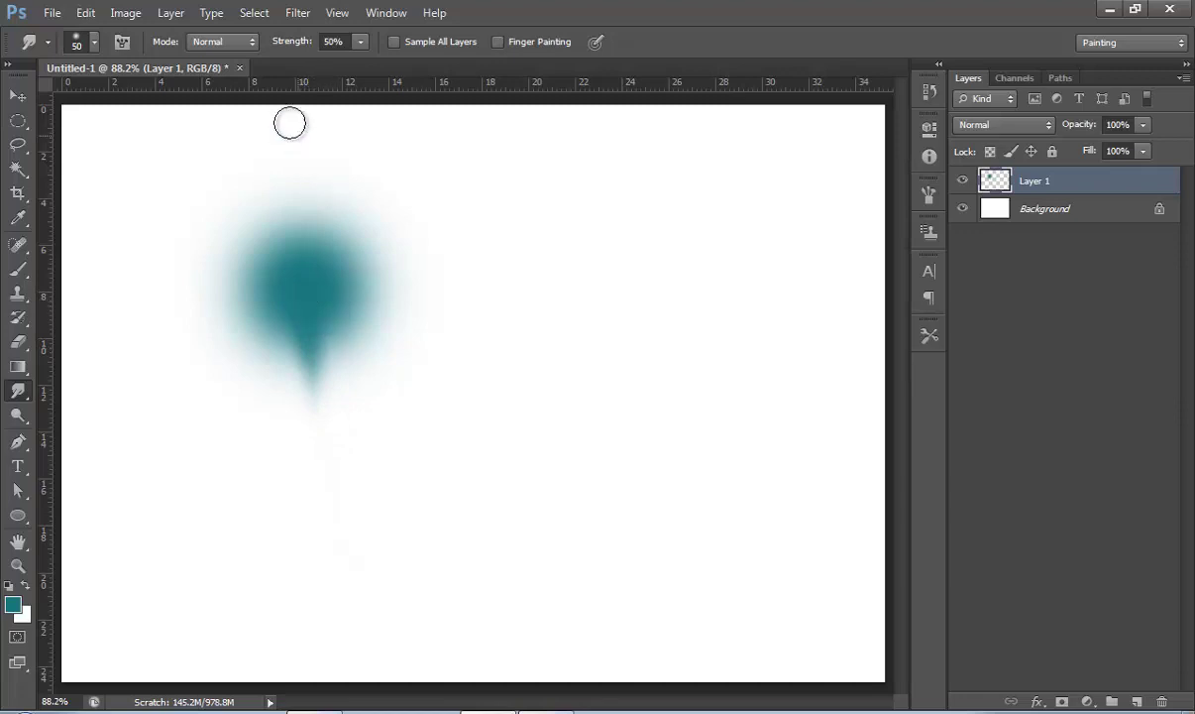
left_click_drag(291, 48, 306, 49)
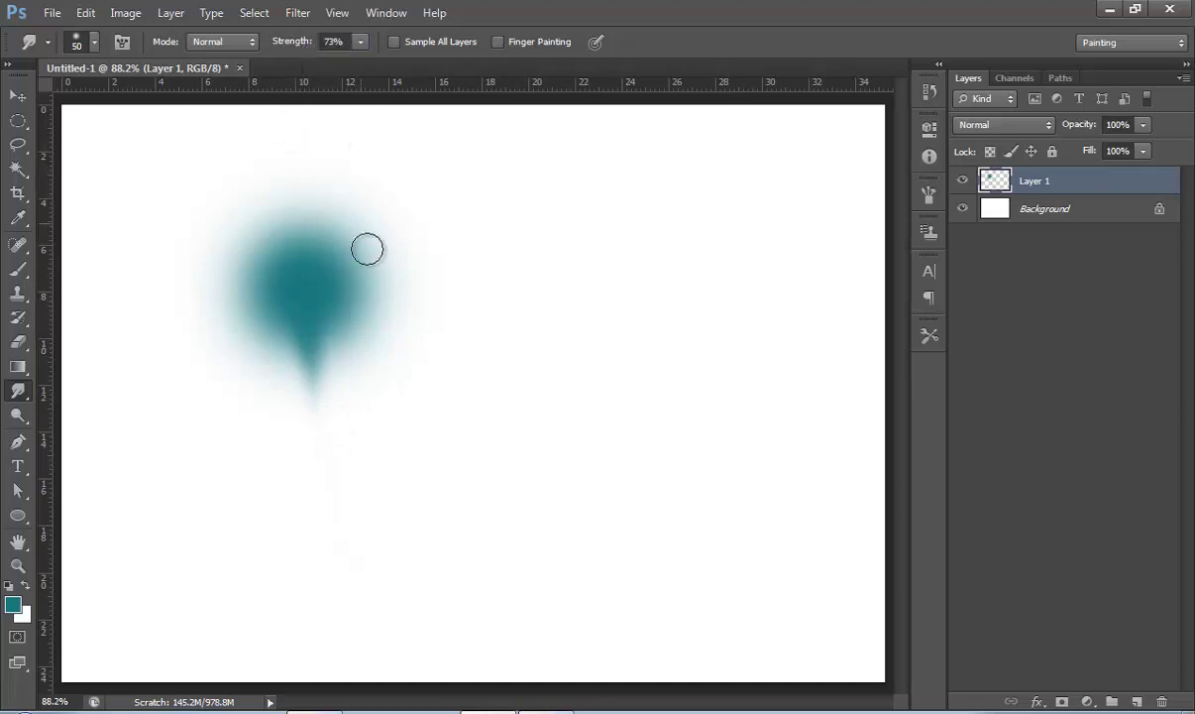
left_click_drag(317, 299, 381, 402)
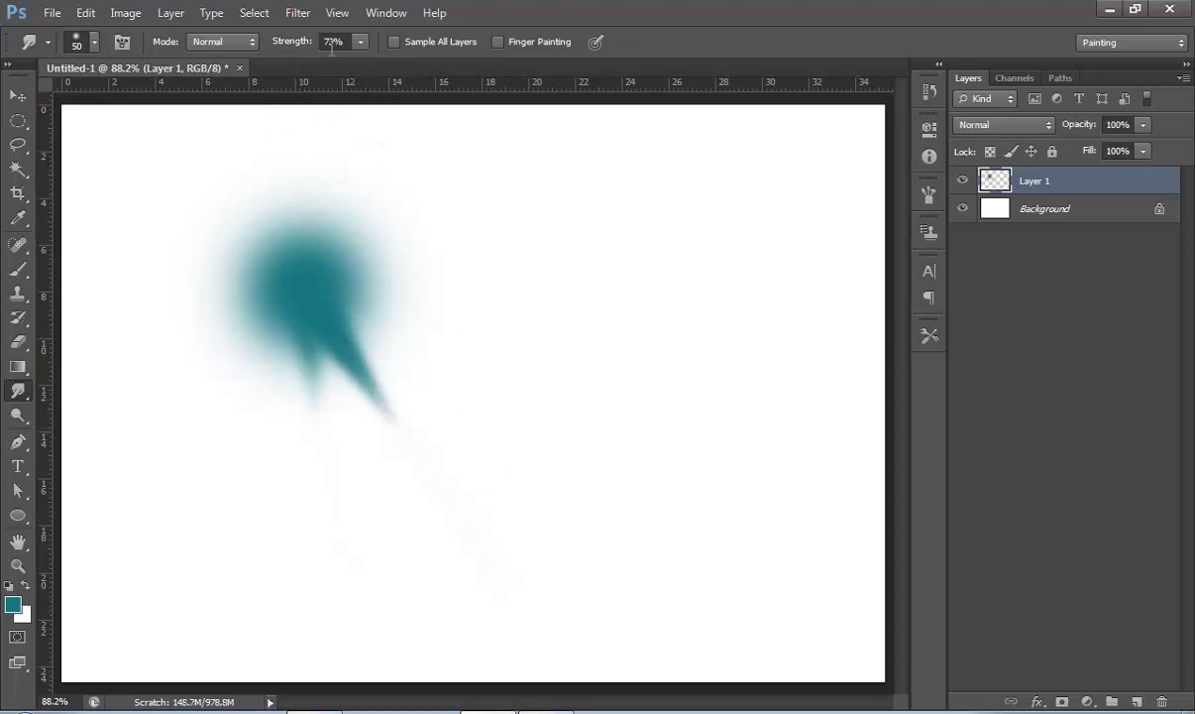
left_click_drag(308, 293, 381, 416)
mouse_move(316, 304)
left_mouse_down()
mouse_move(337, 367)
mouse_move(384, 419)
left_mouse_up()
left_click_drag(294, 47, 266, 42)
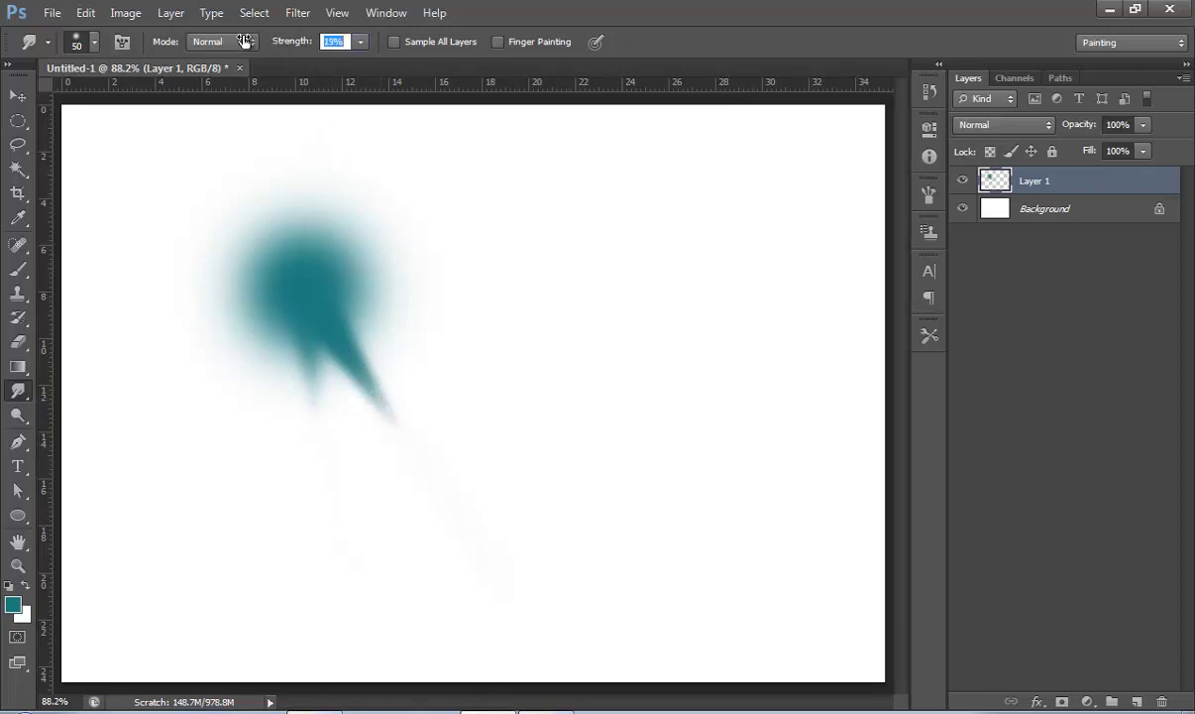
Confirm the Smudge tool's new strength value.
key("Return")
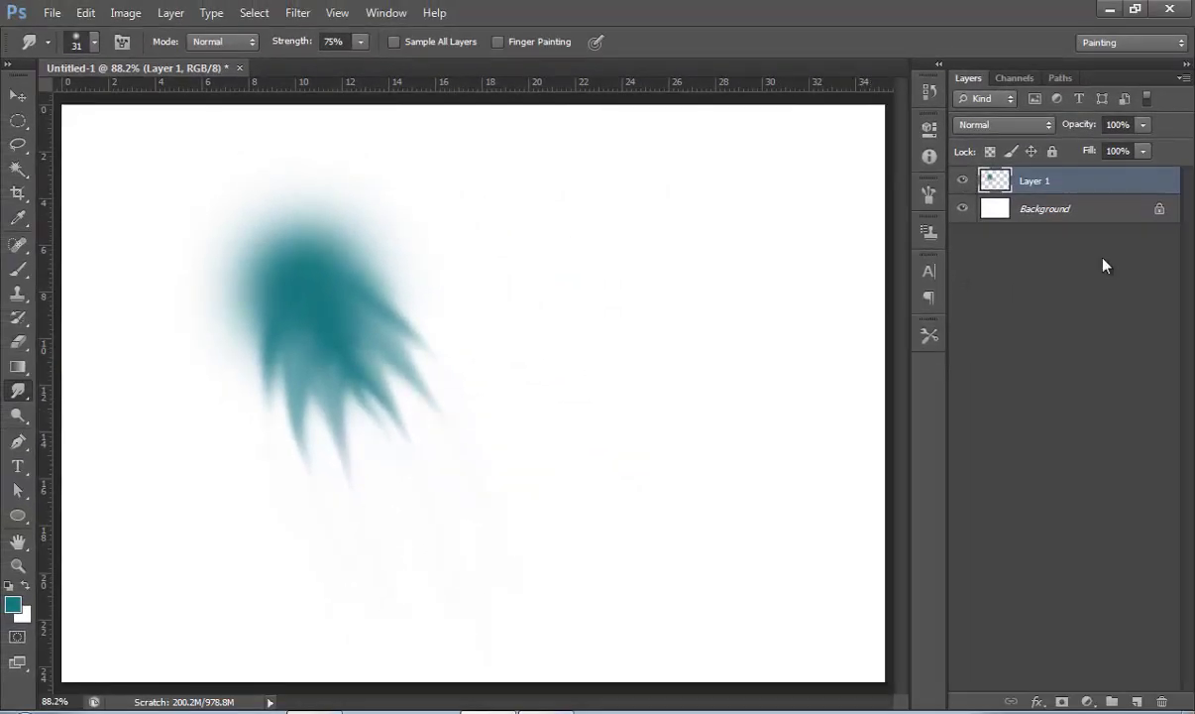
Add Layer 2 with a white 90 px brush dab on the jellyfish's top, blended in Soft Light.
left_click(1138, 701)
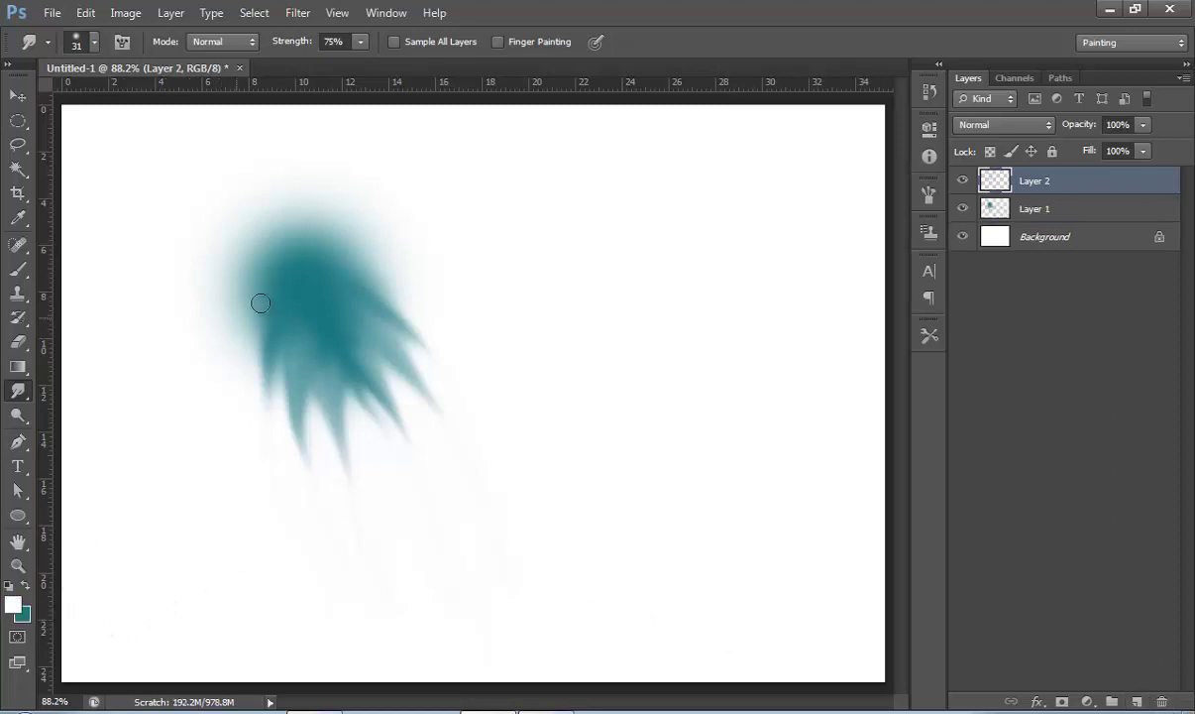
key("bracketright")
key("bracketright")
key("bracketright")
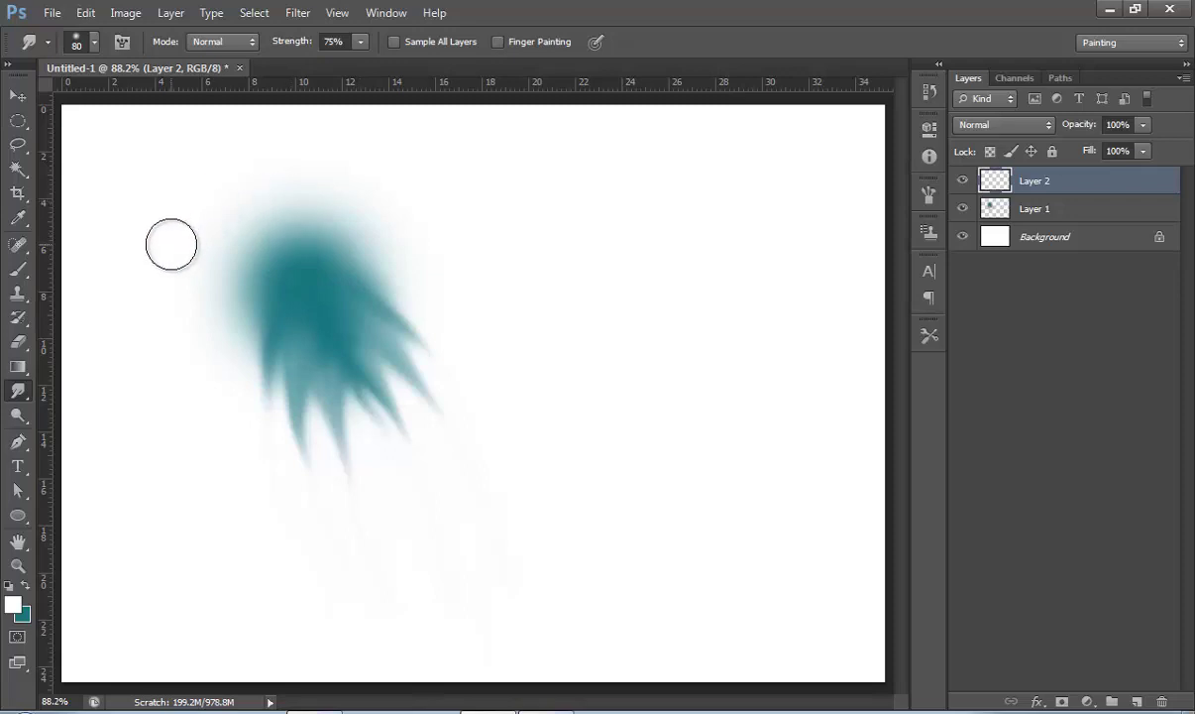
key("b")
key("bracketleft")
key("bracketleft")
key("bracketleft")
key("bracketleft")
left_click(295, 269)
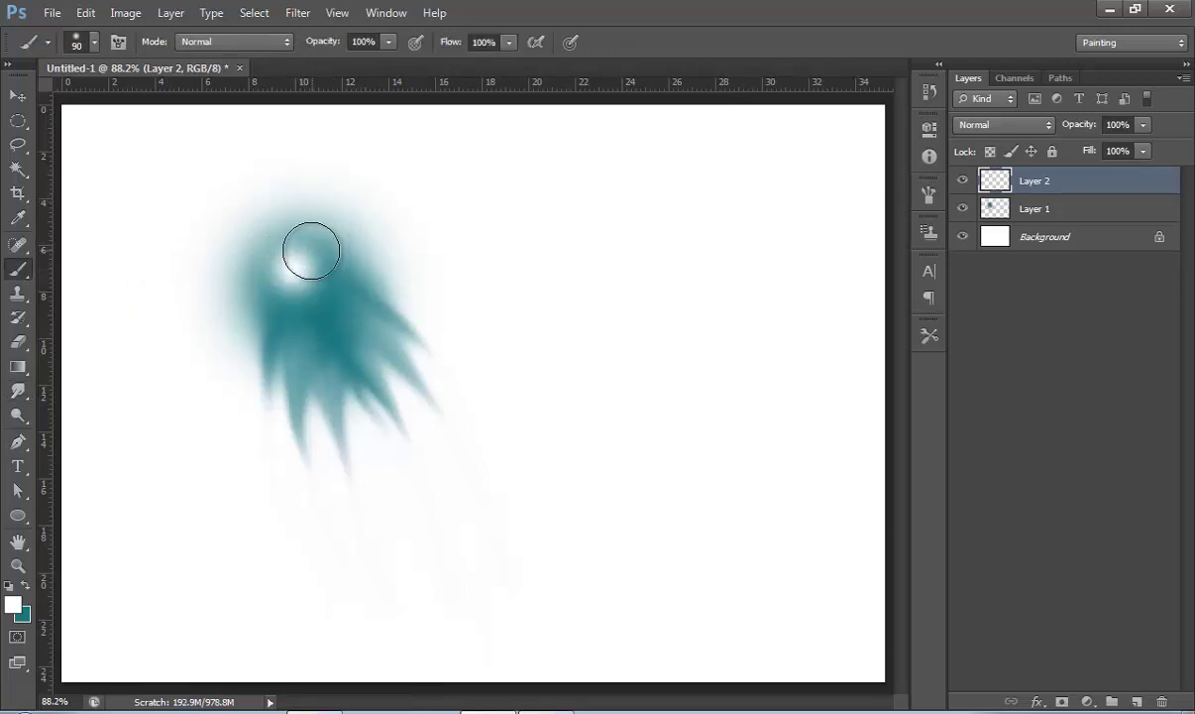
left_click(1049, 125)
left_click(992, 383)
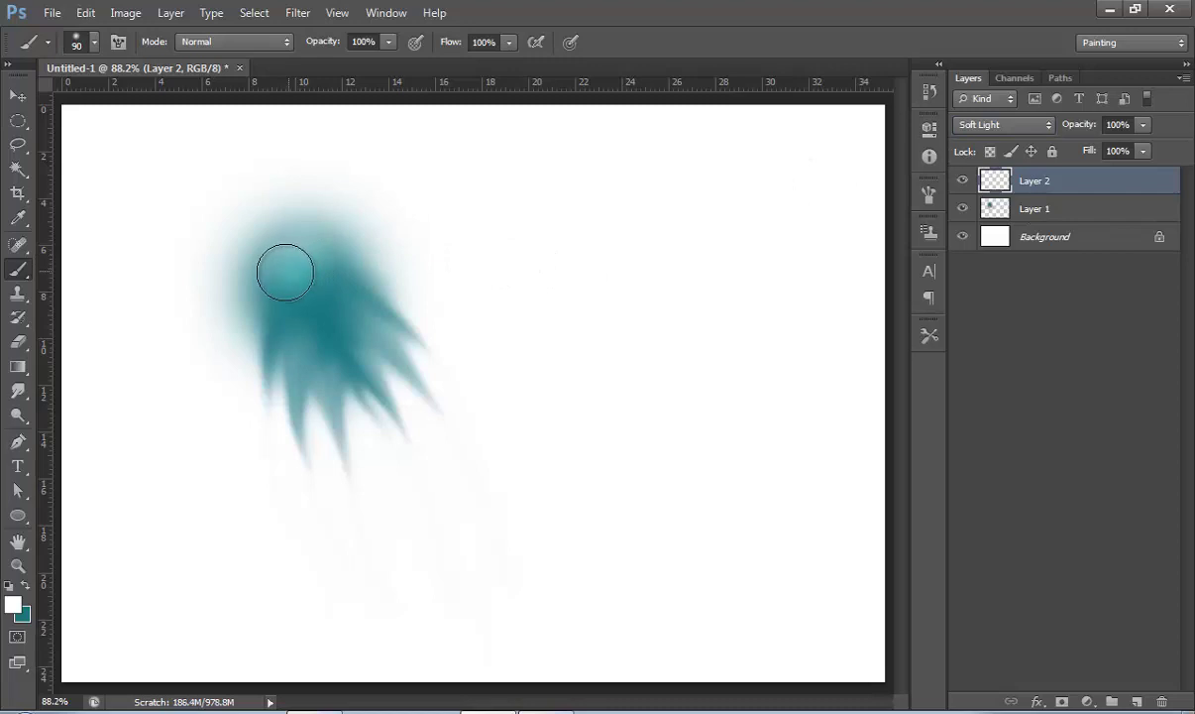
Brush more white across the top and drop Layer 2's opacity to 54%.
left_click_drag(286, 258, 360, 265)
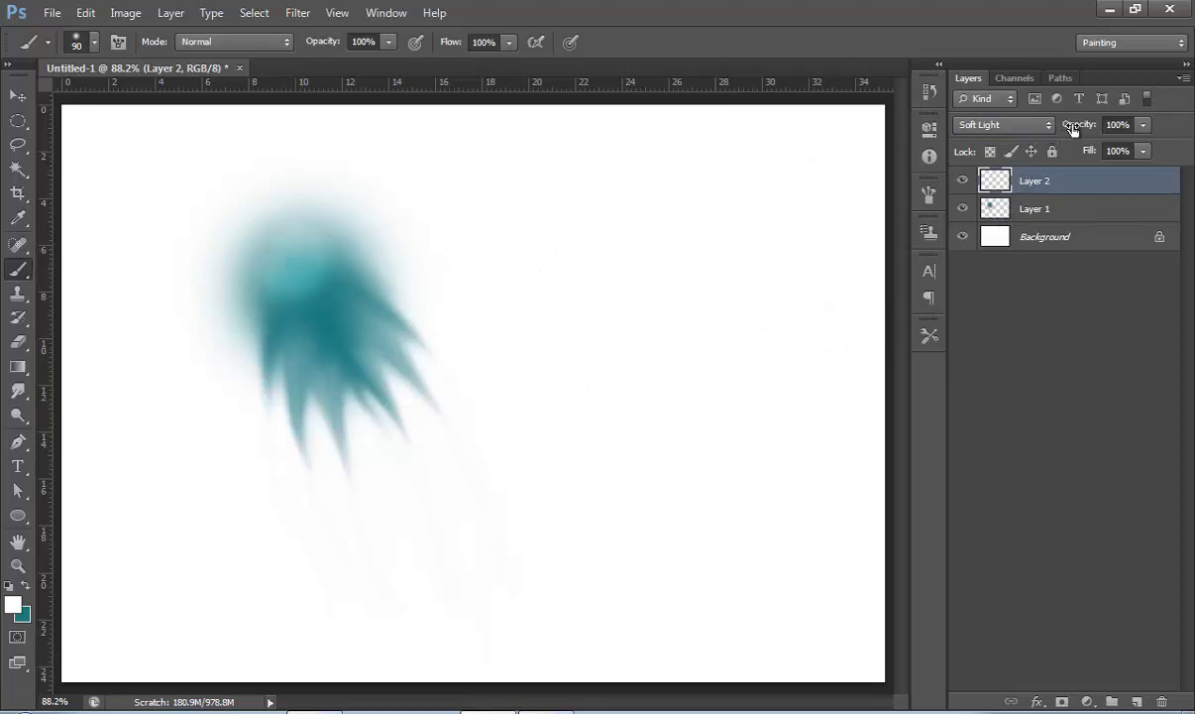
left_click_drag(1075, 125, 1046, 137)
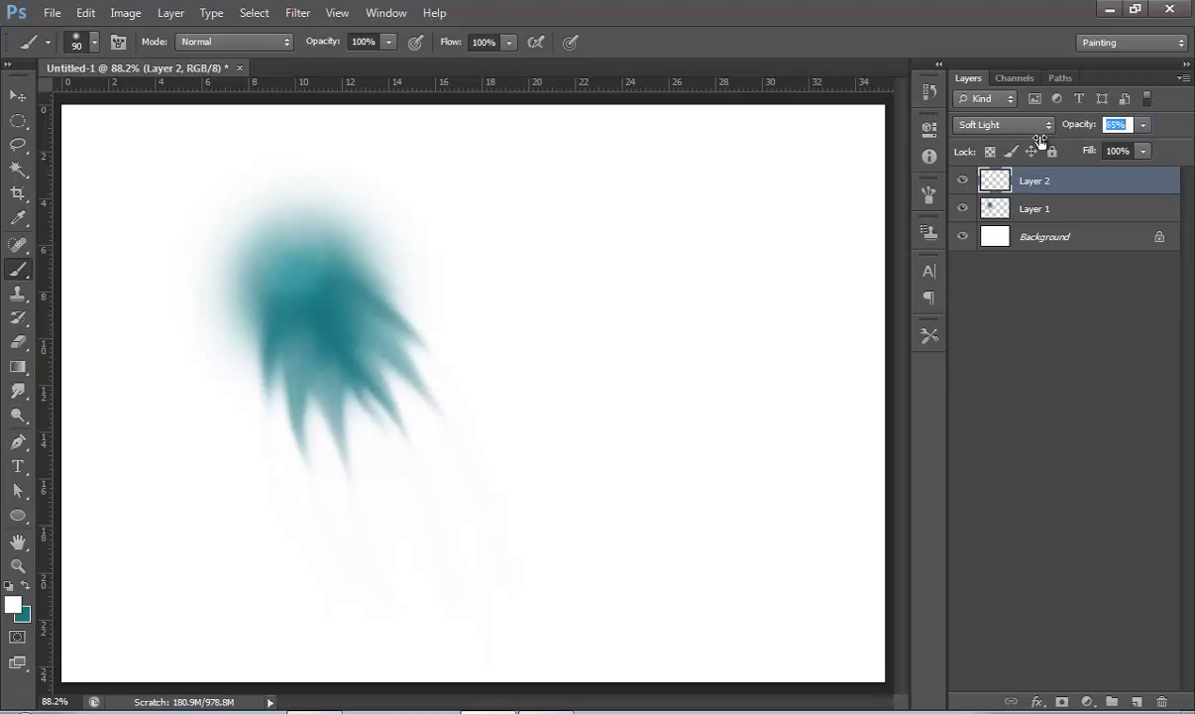
left_click(508, 228)
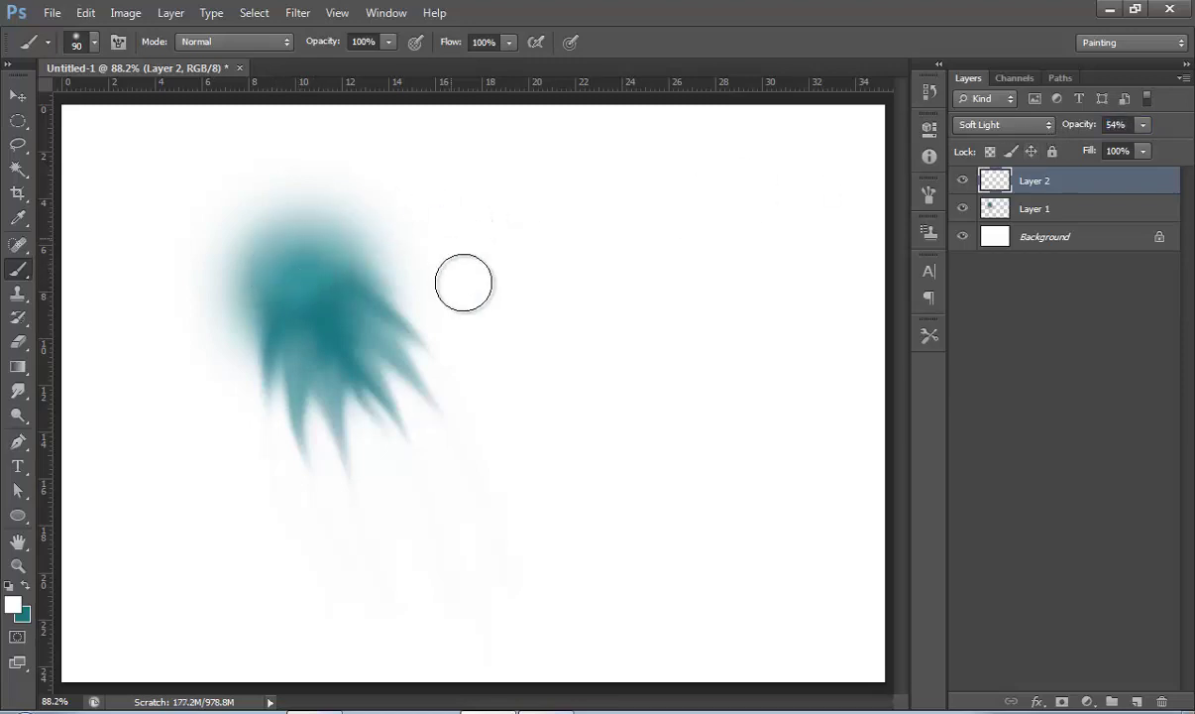
left_click(962, 183)
left_click(961, 183)
Lower Layer 2's opacity further to 41%, compare with it hidden, then deselect it.
left_click_drag(1080, 131, 1011, 127)
left_click(964, 181)
left_click(966, 180)
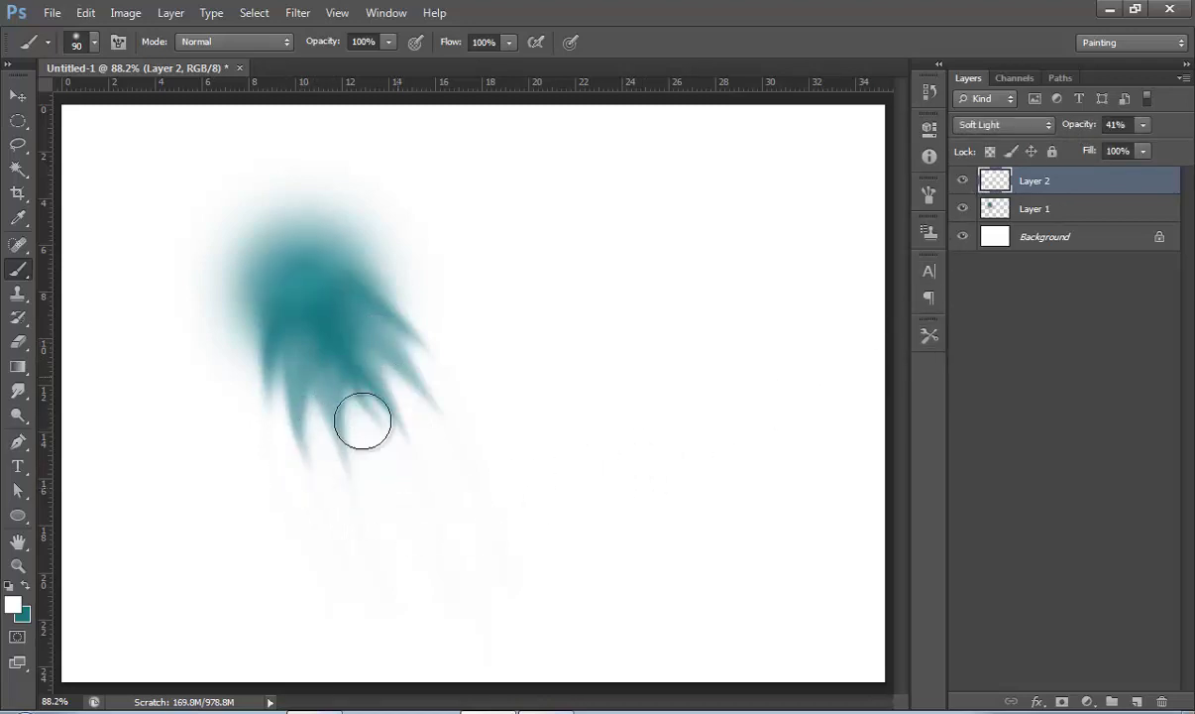
left_click(1019, 355)
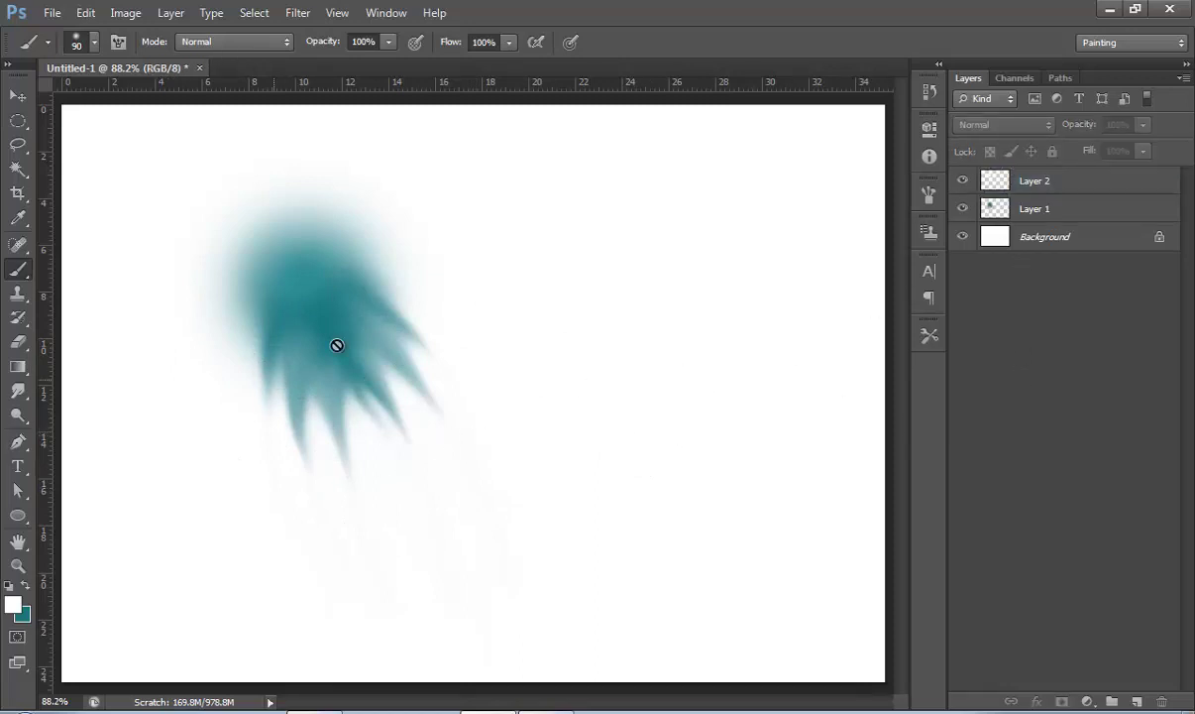